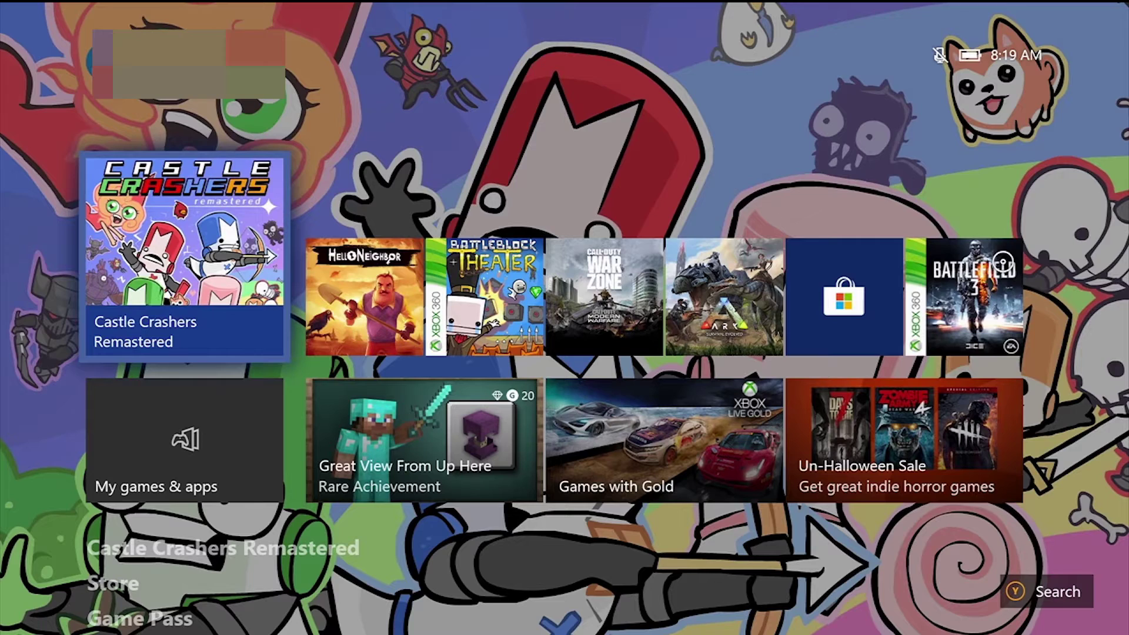
Step: Open the Xbox guide and select its Settings entry, two places down
{"action": "key", "text": "super"}
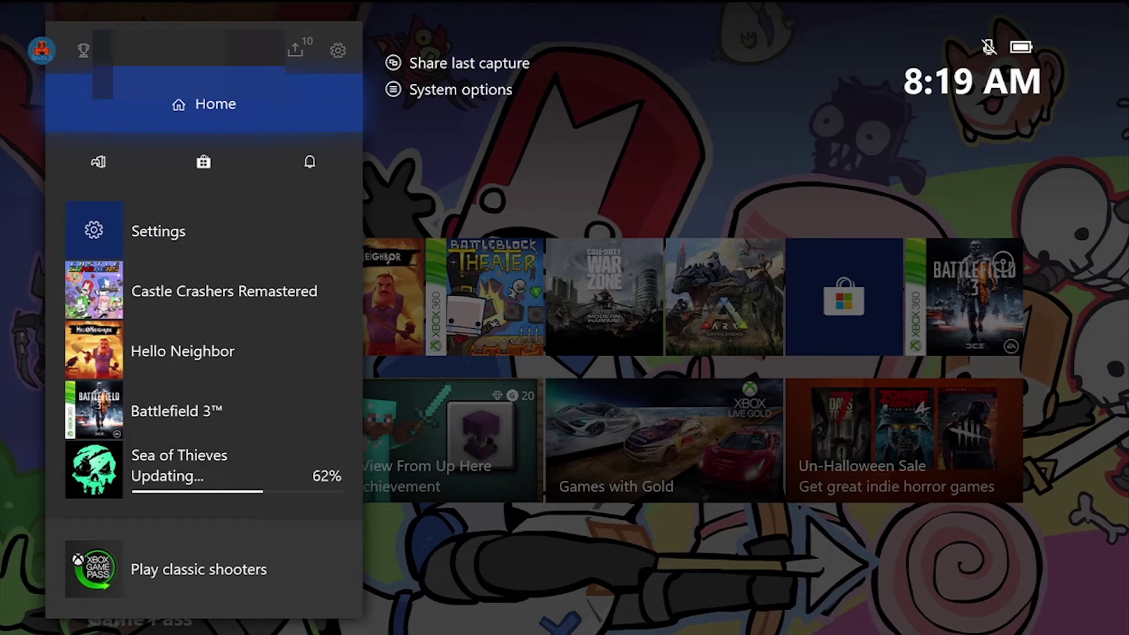
{"action": "key", "text": "Down"}
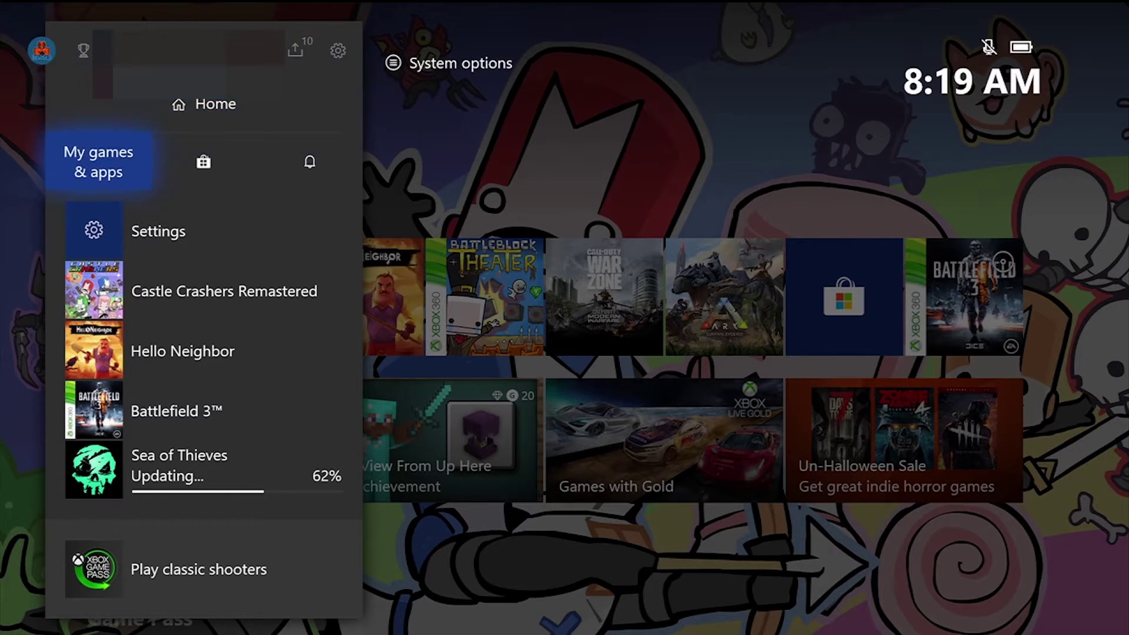
{"action": "key", "text": "Down"}
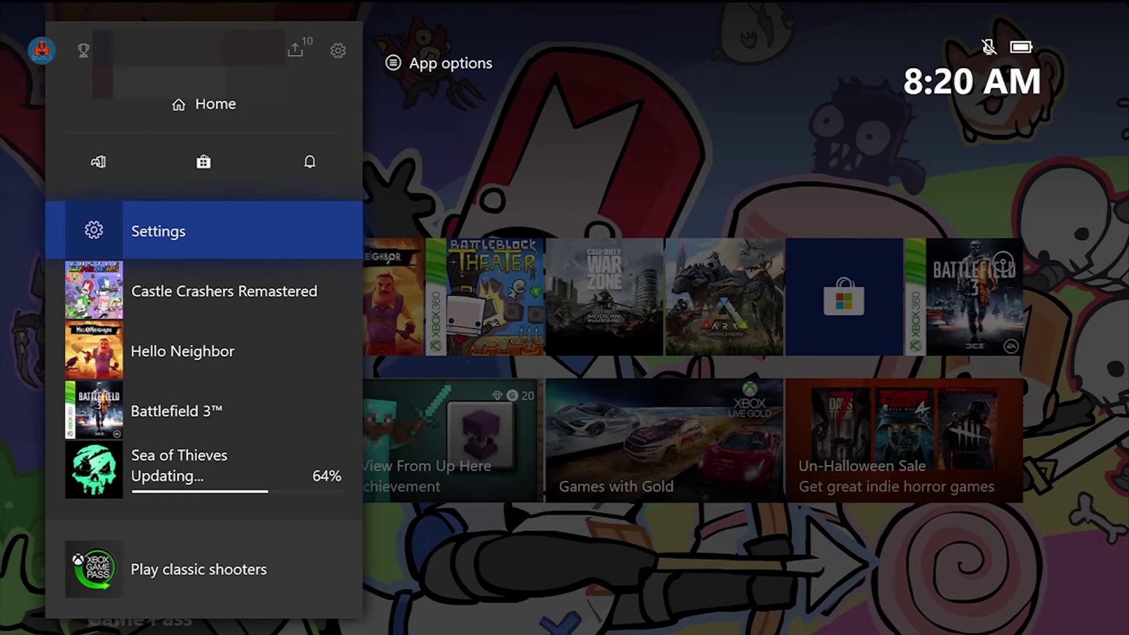
{"action": "key", "text": "Return"}
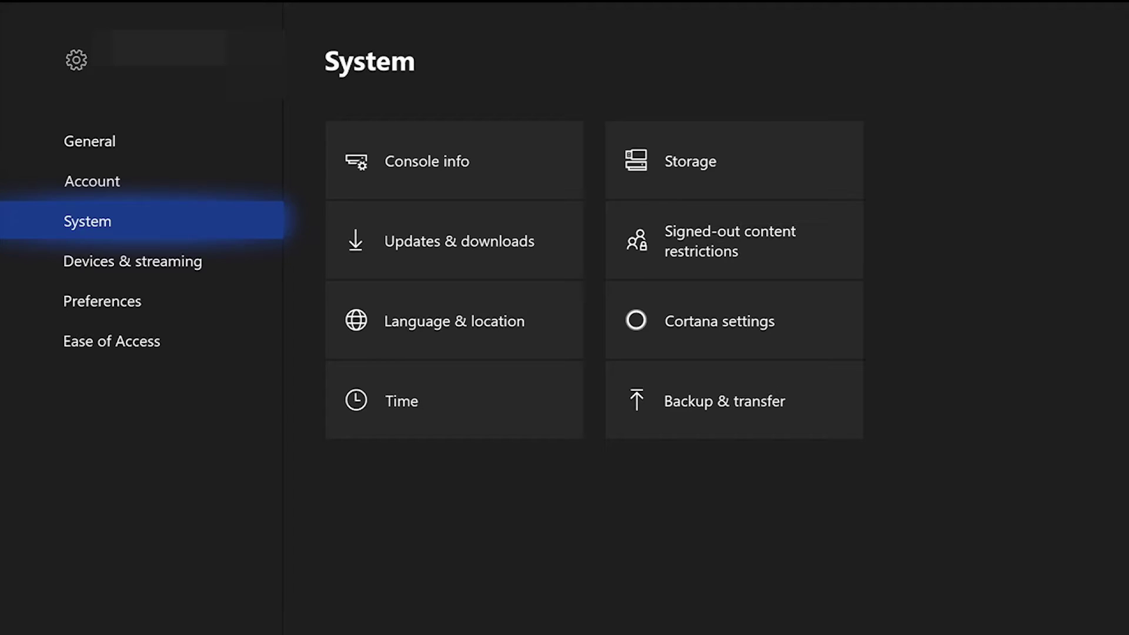
Step: Browse the settings categories past Account, settle on System, and move right to Console info
{"action": "key", "text": "Up"}
{"action": "key", "text": "Down"}
{"action": "key", "text": "Down"}
{"action": "key", "text": "Up"}
{"action": "key", "text": "Up"}
{"action": "key", "text": "Down"}
{"action": "key", "text": "Down"}
{"action": "key", "text": "Up"}
{"action": "key", "text": "Up"}
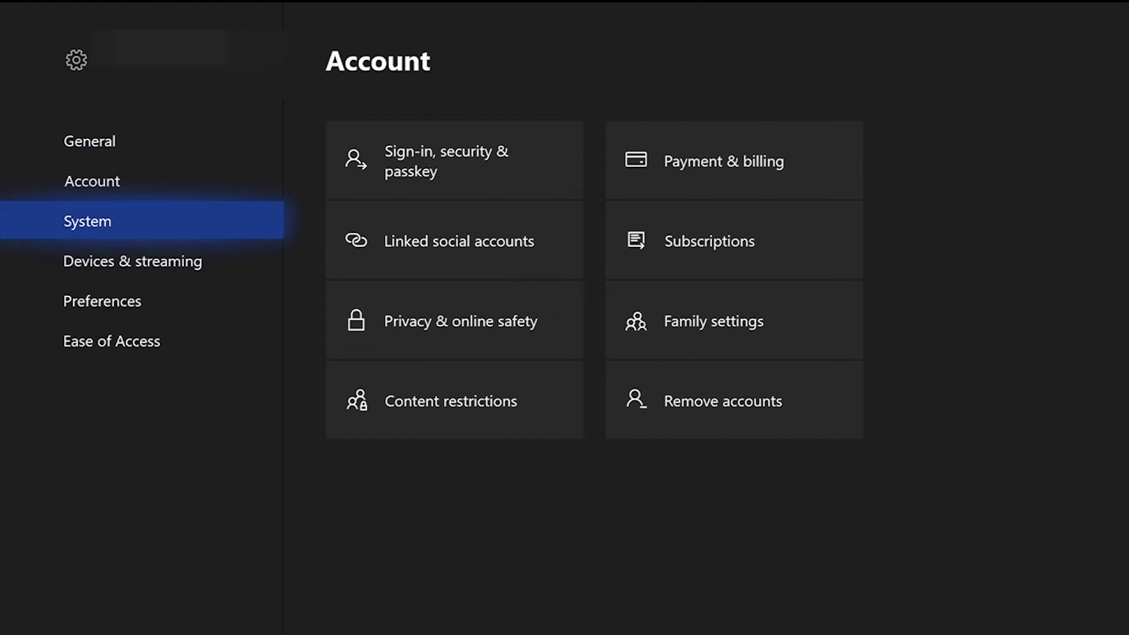
{"action": "key", "text": "Down"}
{"action": "key", "text": "Down"}
{"action": "key", "text": "Up"}
{"action": "key", "text": "Up"}
{"action": "key", "text": "Down"}
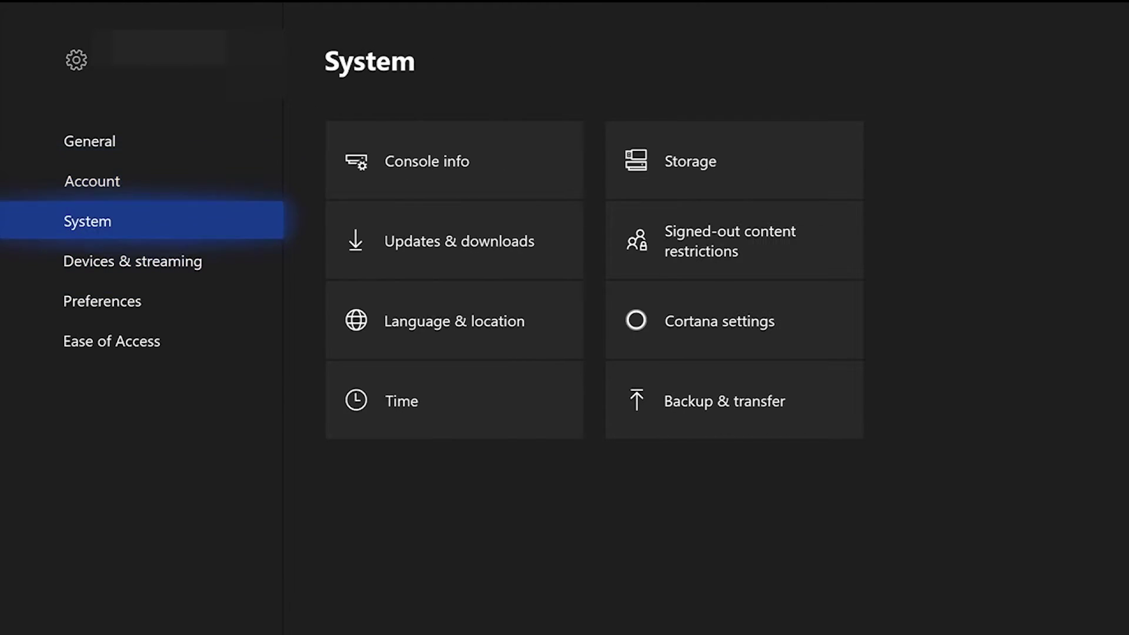
{"action": "key", "text": "Down"}
{"action": "key", "text": "Up"}
{"action": "key", "text": "Right"}
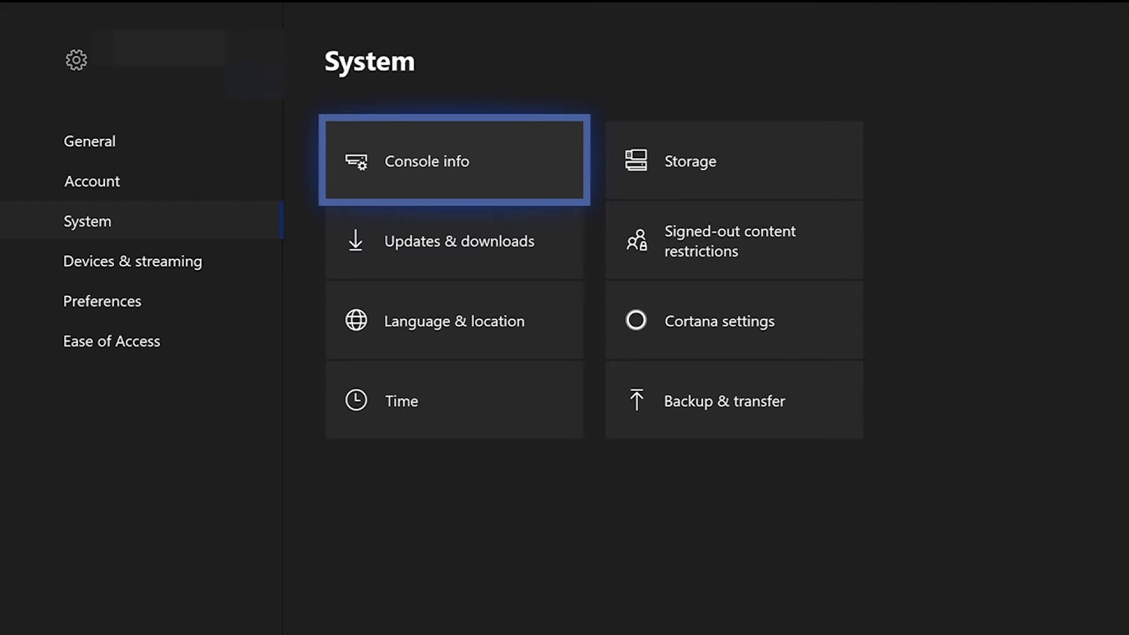
Step: Open Console info and choose Reset console to bring up the reset prompt
{"action": "key", "text": "Return"}
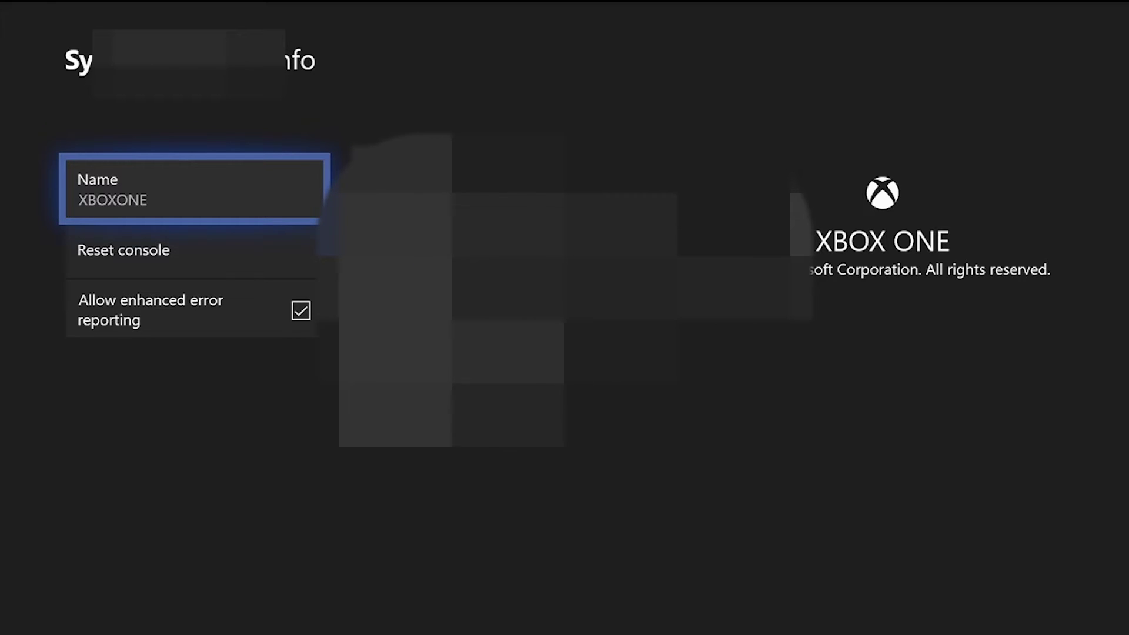
{"action": "key", "text": "Down"}
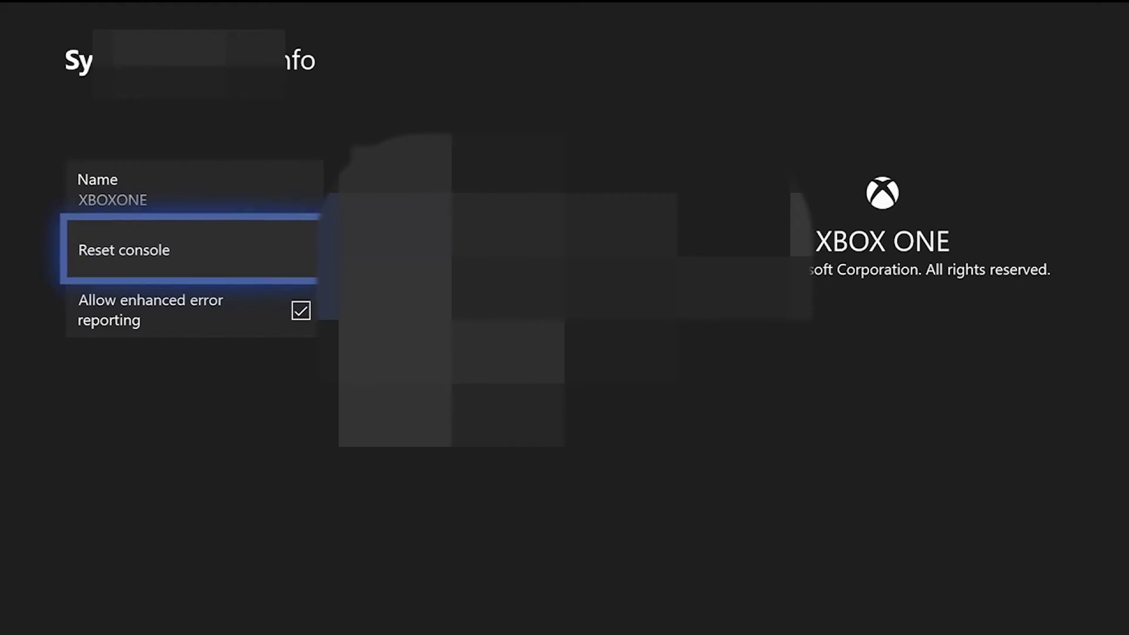
{"action": "key", "text": "Return"}
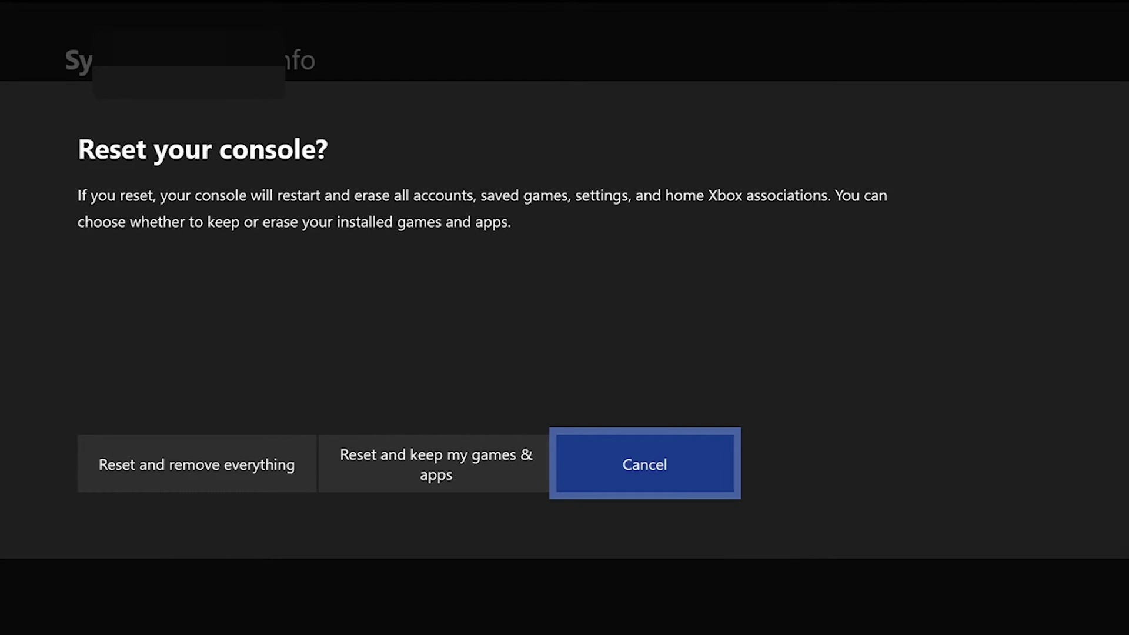
Step: Highlight 'Reset and keep my games & apps' in the Reset your console prompt
{"action": "key", "text": "Left"}
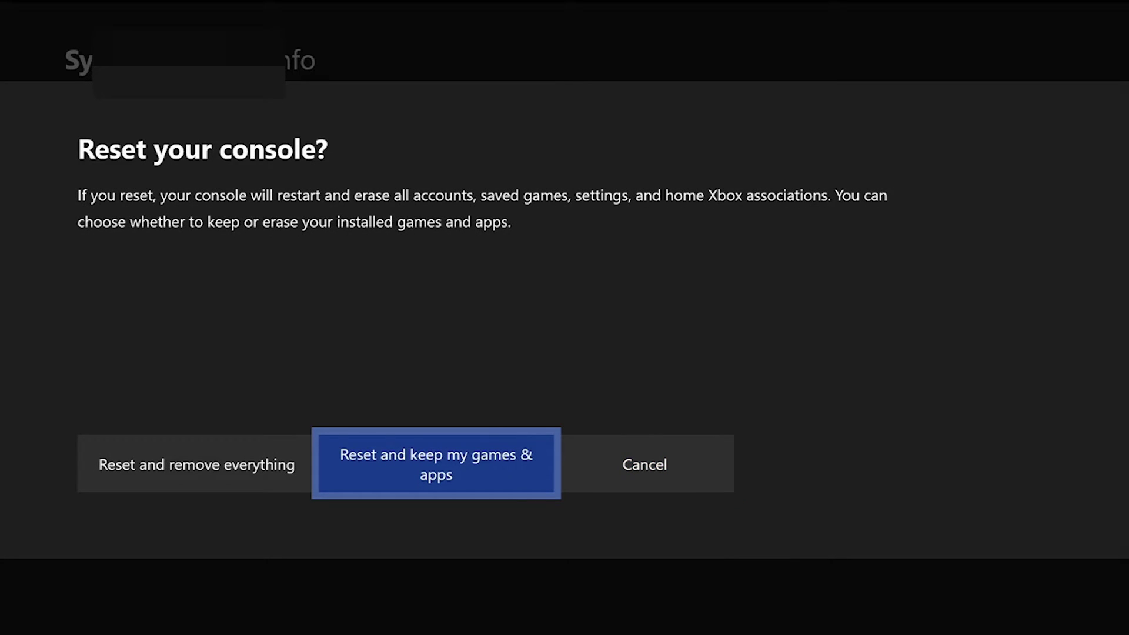